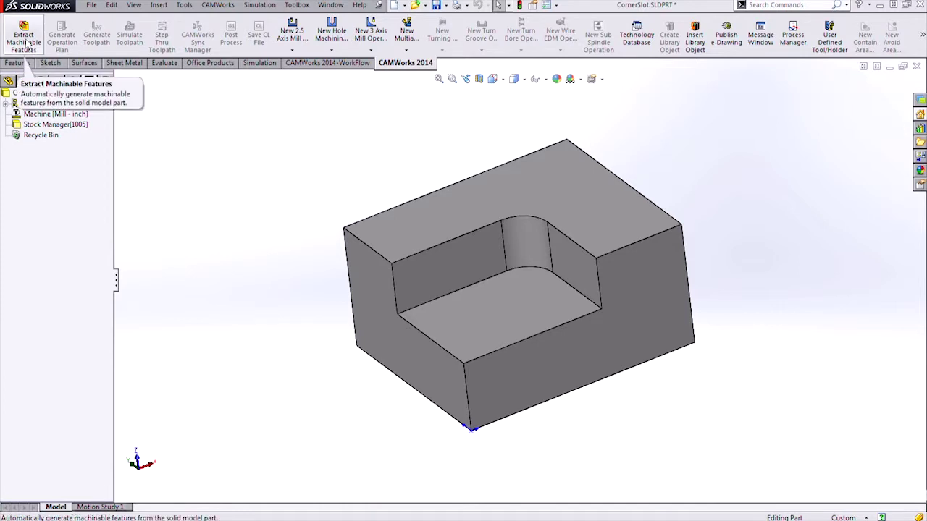
Extract the machinable features of CornerSlot automatically and generate their operation plan and toolpaths.
click(27, 45)
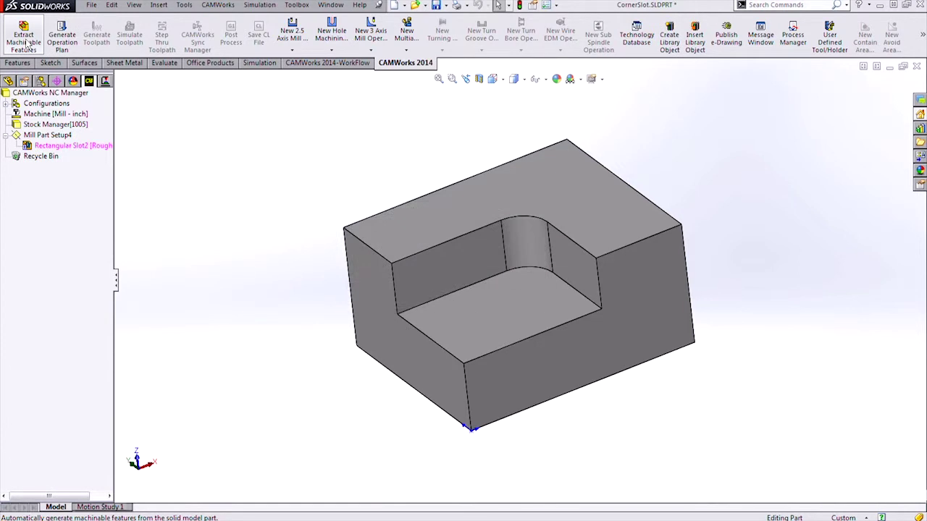
click(62, 42)
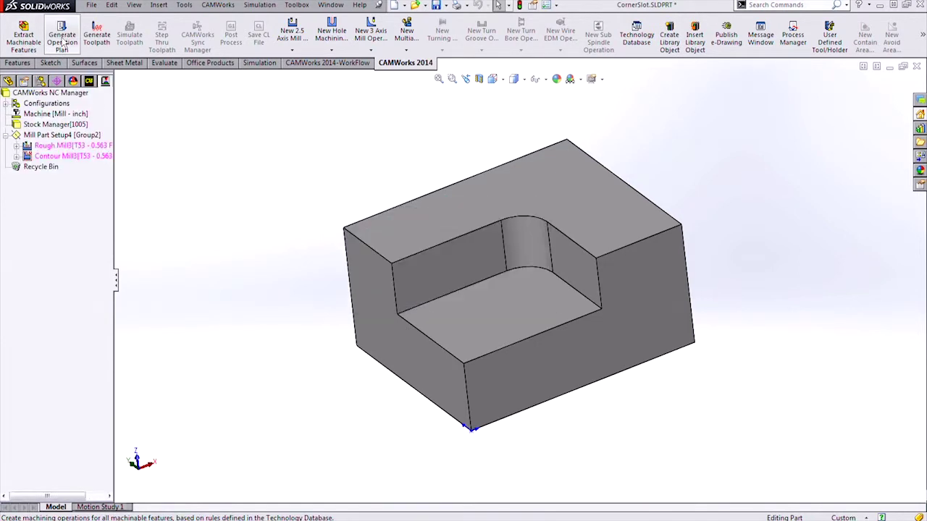
click(95, 40)
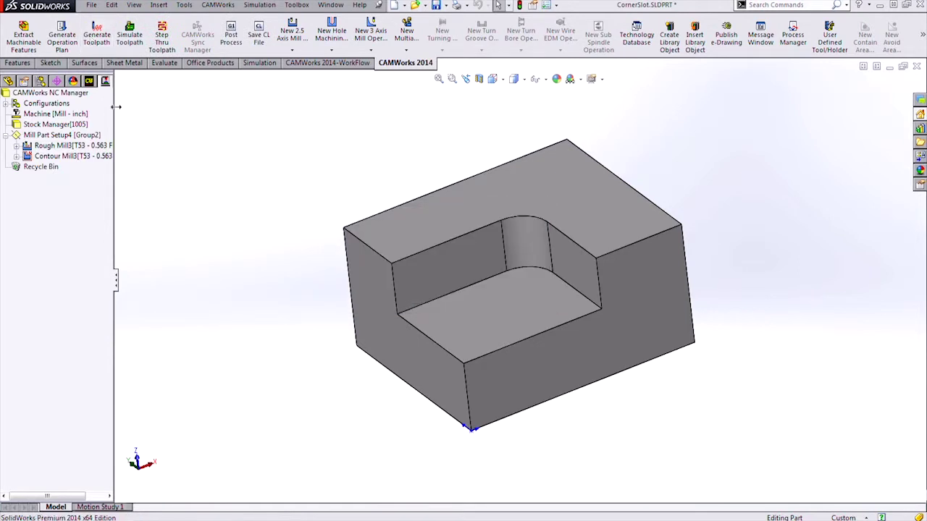
Examine the Rough Mill toolpath of the corner slot from above and in an angled view.
click(69, 145)
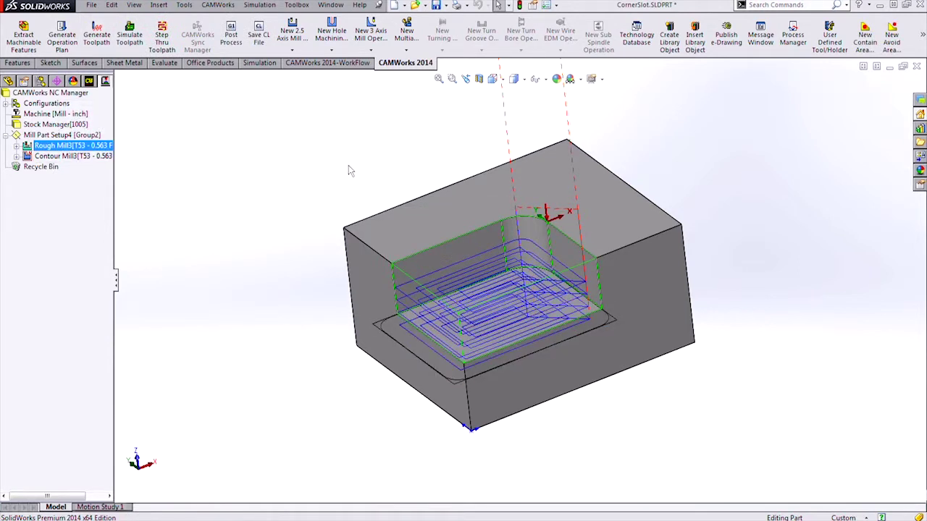
middle_drag(351, 171, 354, 318)
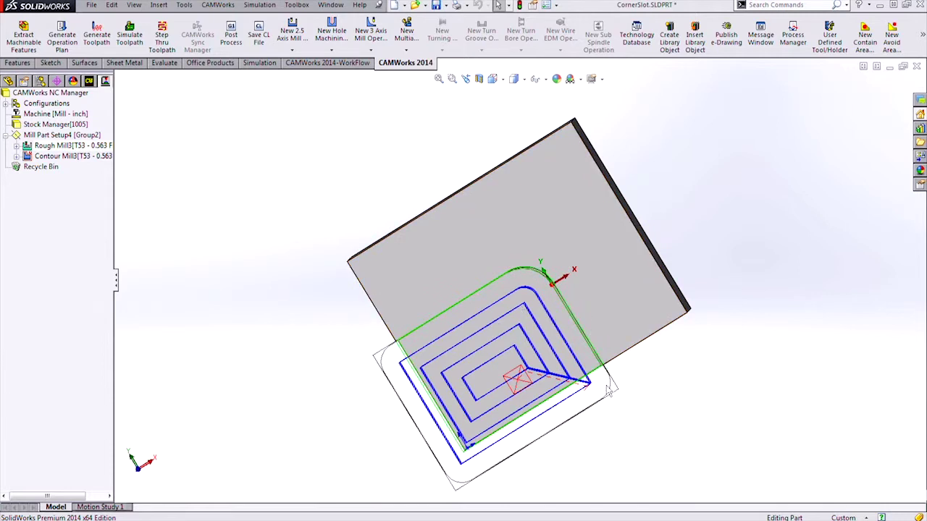
middle_drag(499, 428, 505, 266)
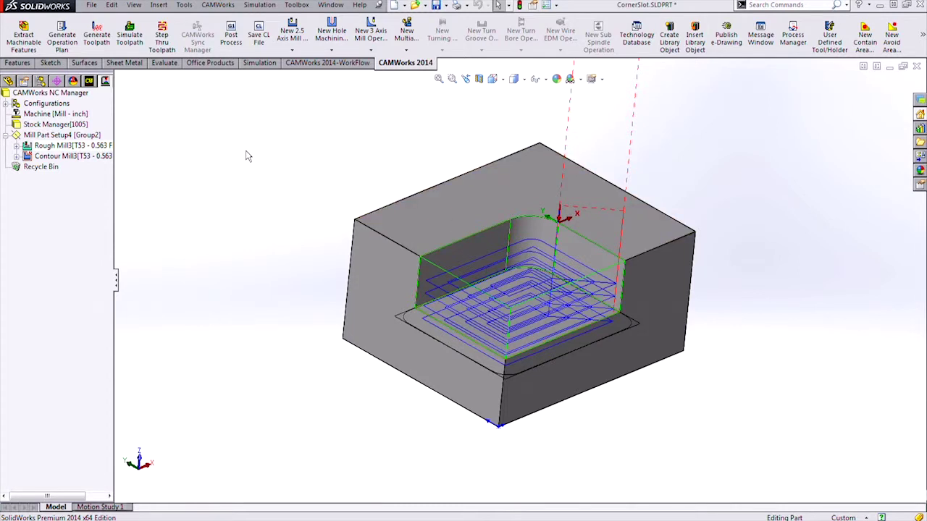
Switch to the Part1 document and create a new mill part setup using the block's upper face as the entity.
key(ctrl+Tab)
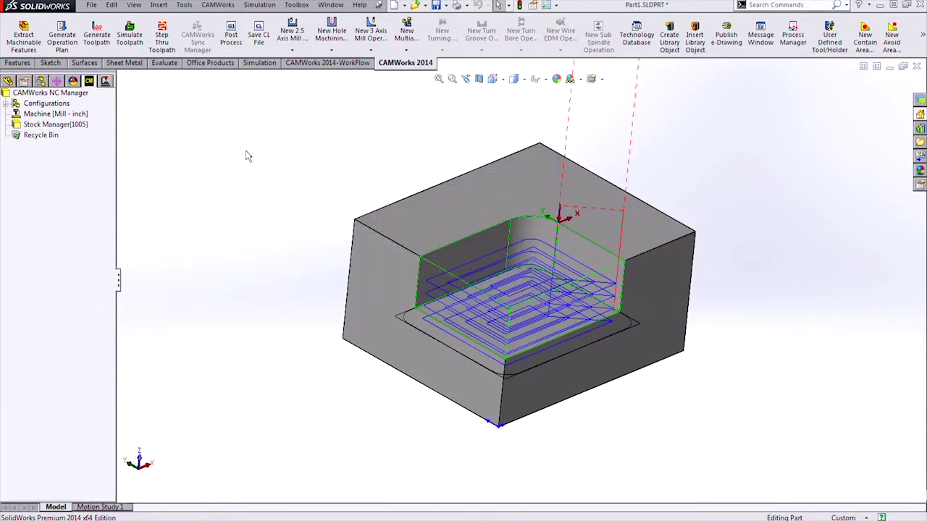
middle_drag(352, 333, 389, 237)
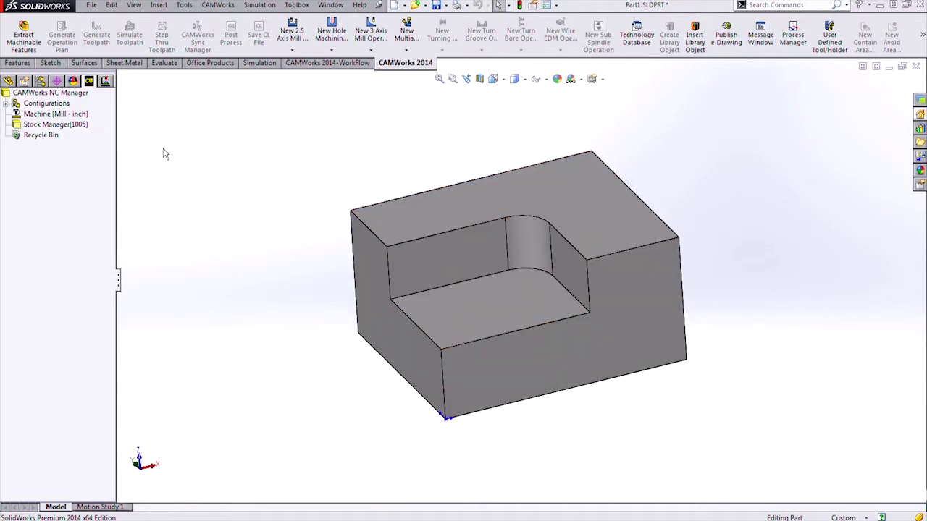
click(57, 125)
right_click(57, 128)
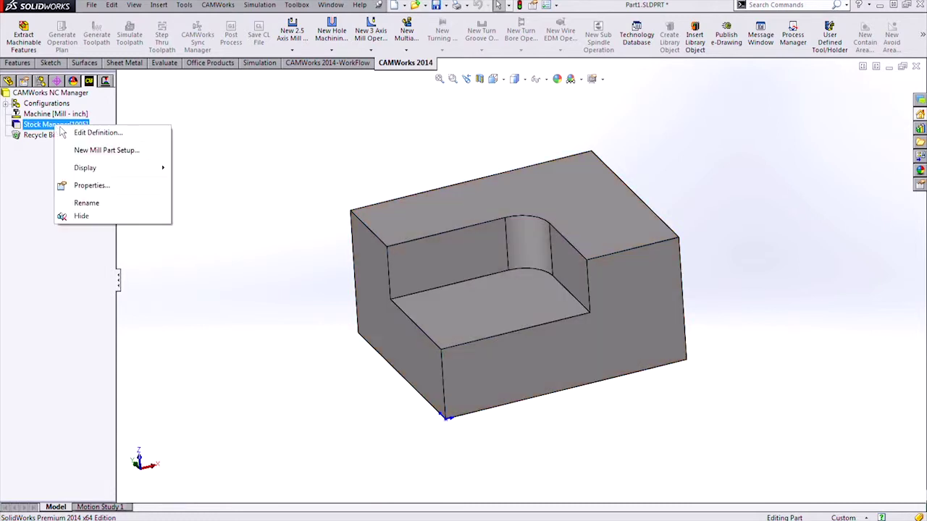
click(102, 151)
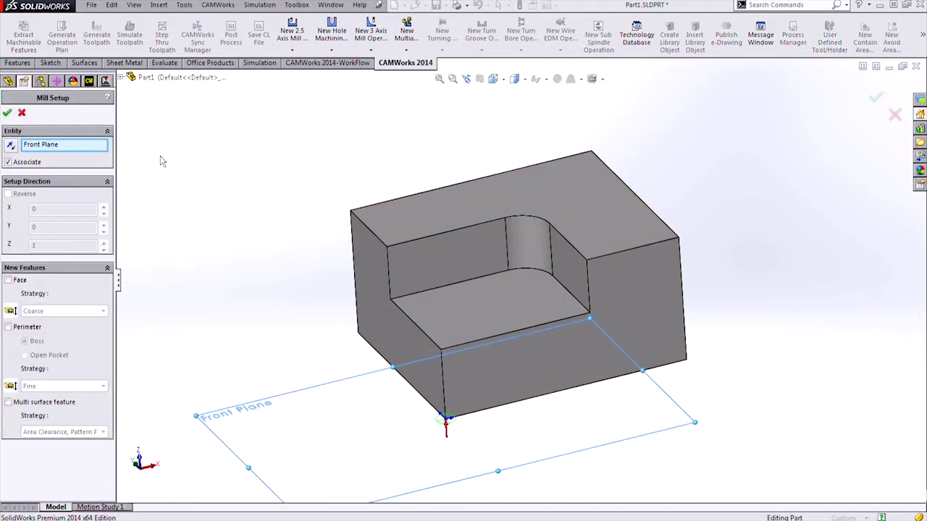
click(447, 200)
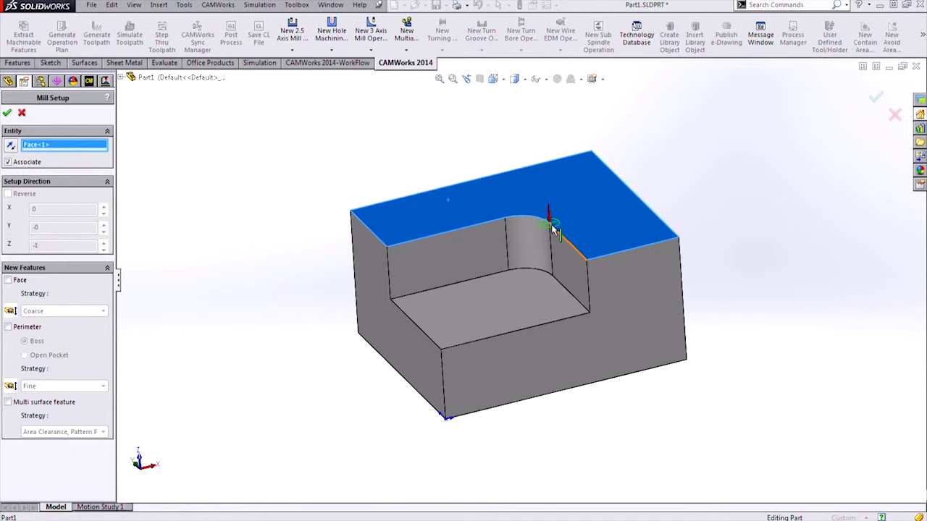
click(8, 112)
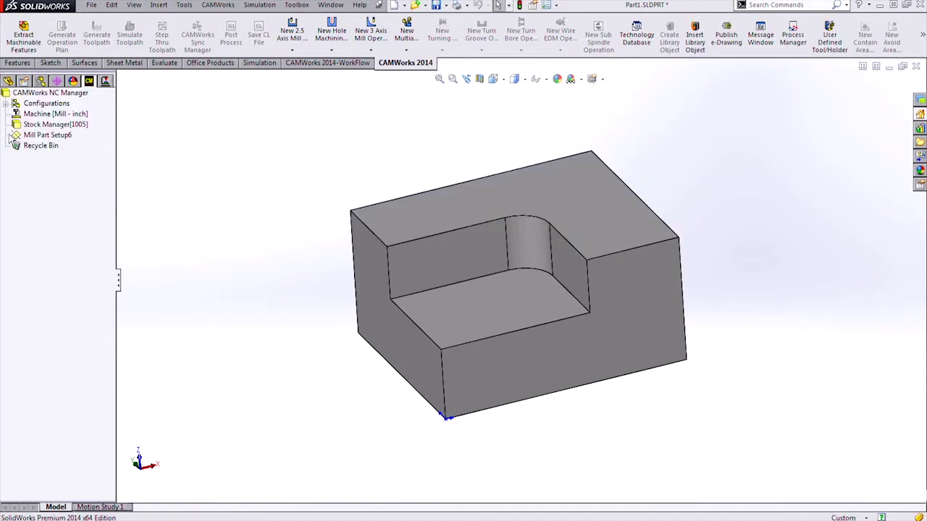
Start a new 2.5 axis feature of type Corner Slot in the mill part setup, using the slot's floor face.
right_click(32, 137)
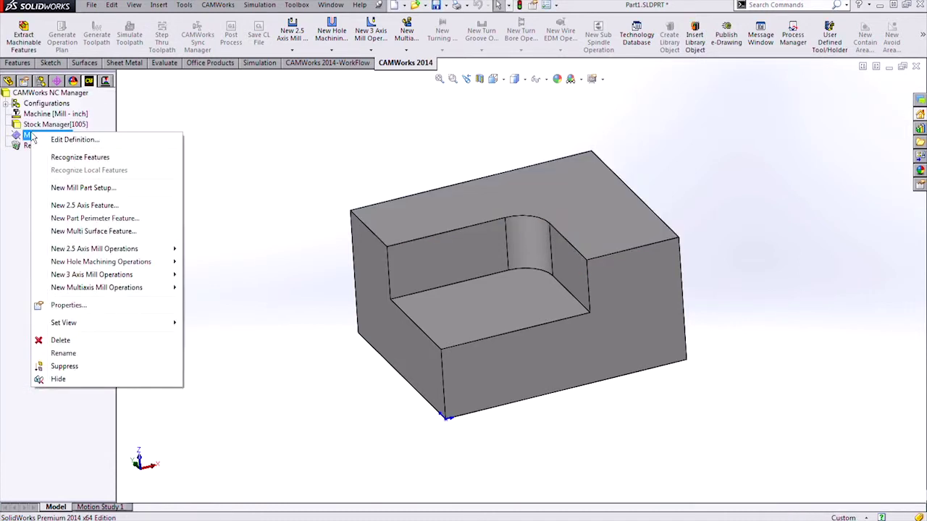
right_click(32, 137)
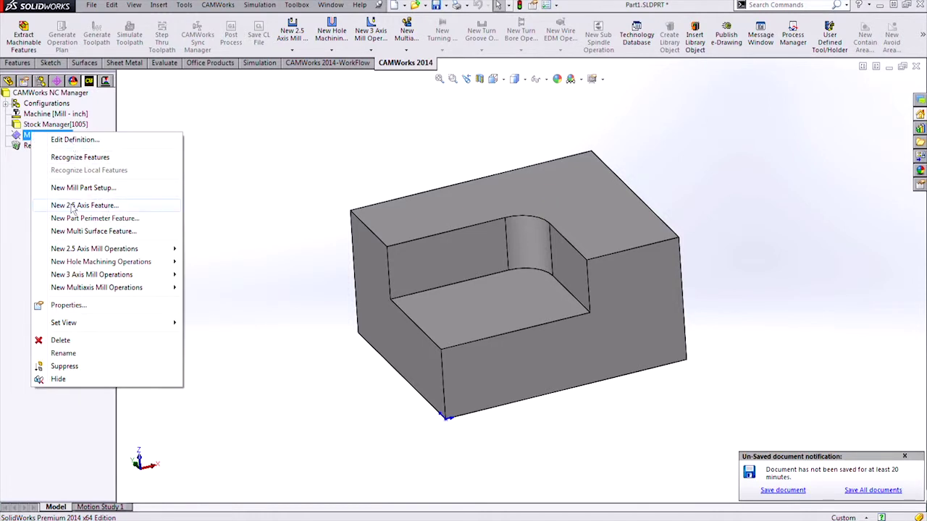
click(100, 207)
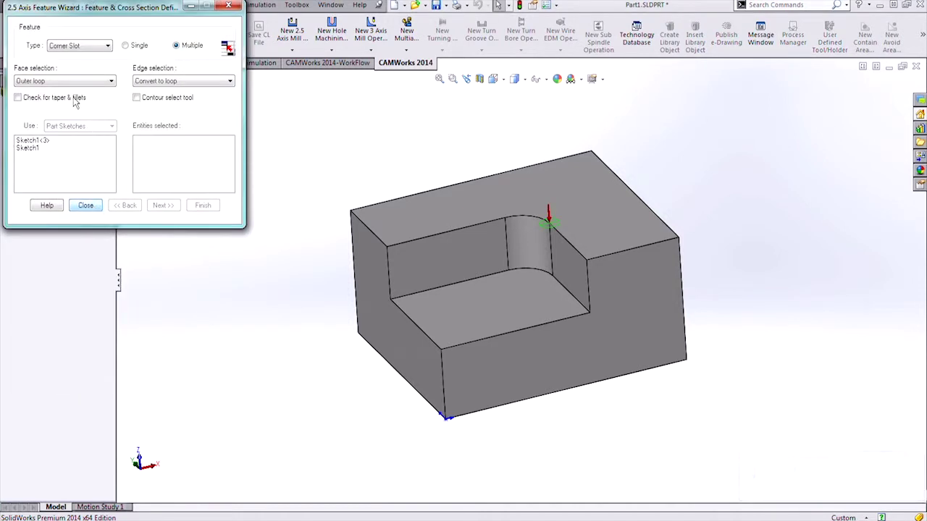
click(98, 48)
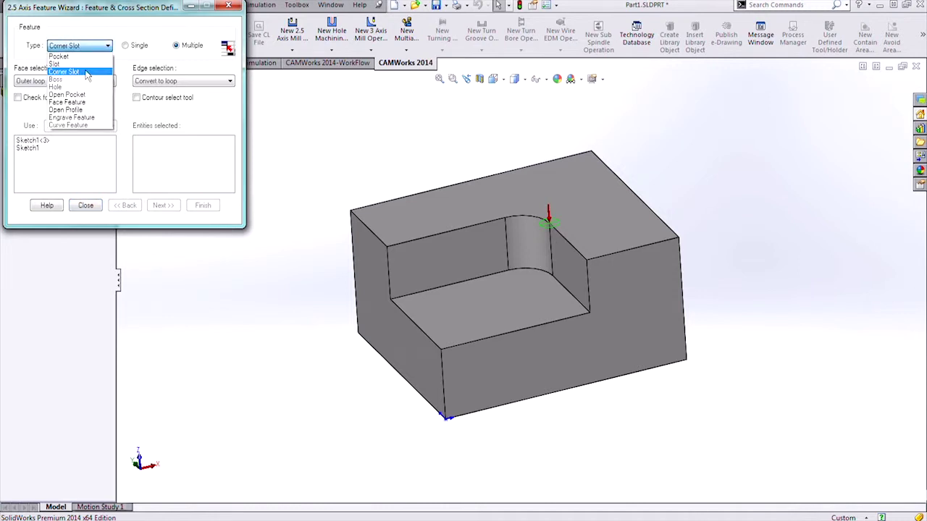
click(85, 71)
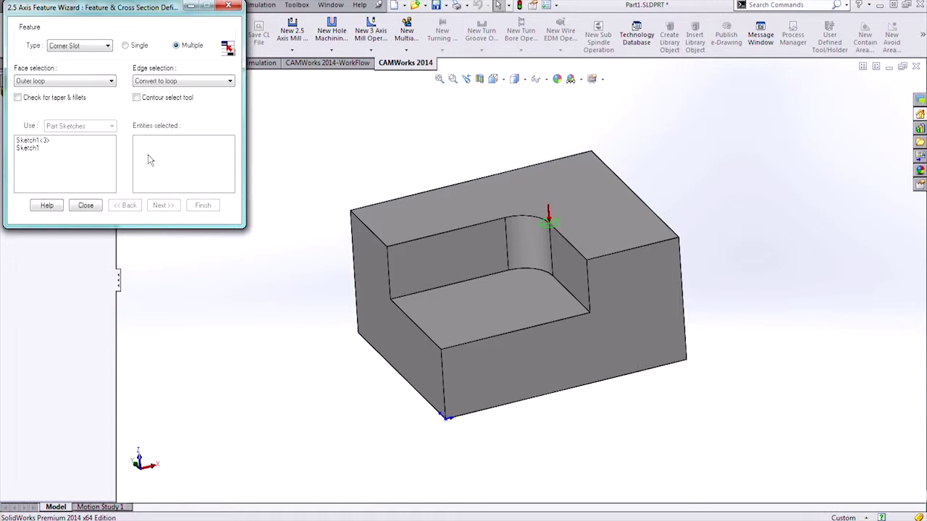
click(484, 297)
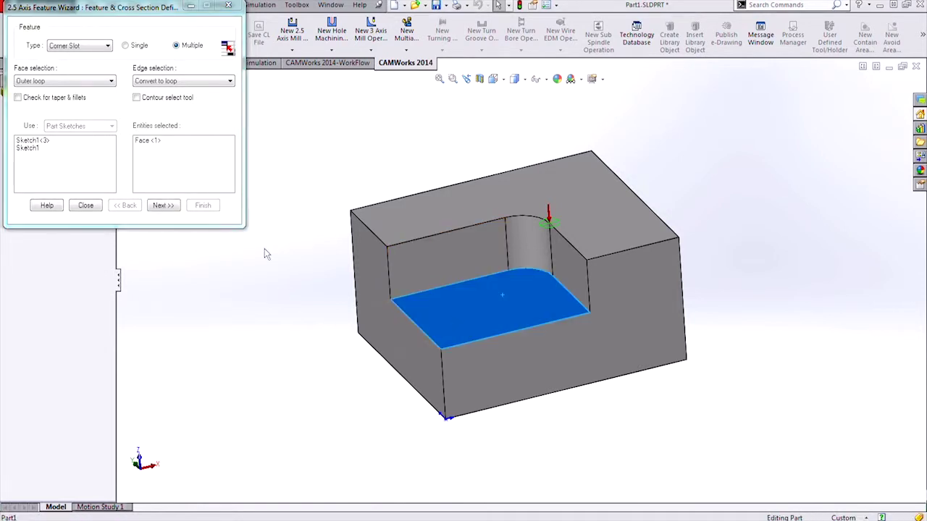
click(165, 205)
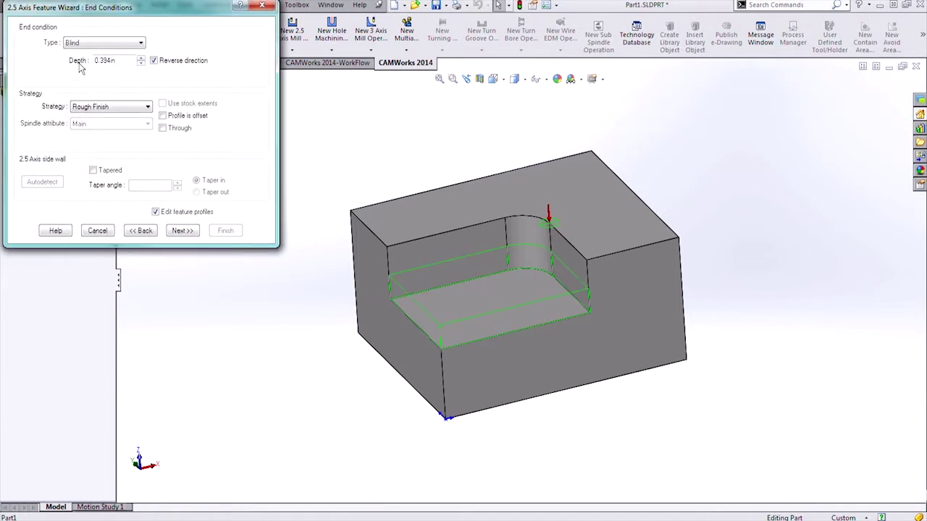
Set the corner slot's end condition up to the block's upper face, with the Rough Finish strategy.
click(517, 193)
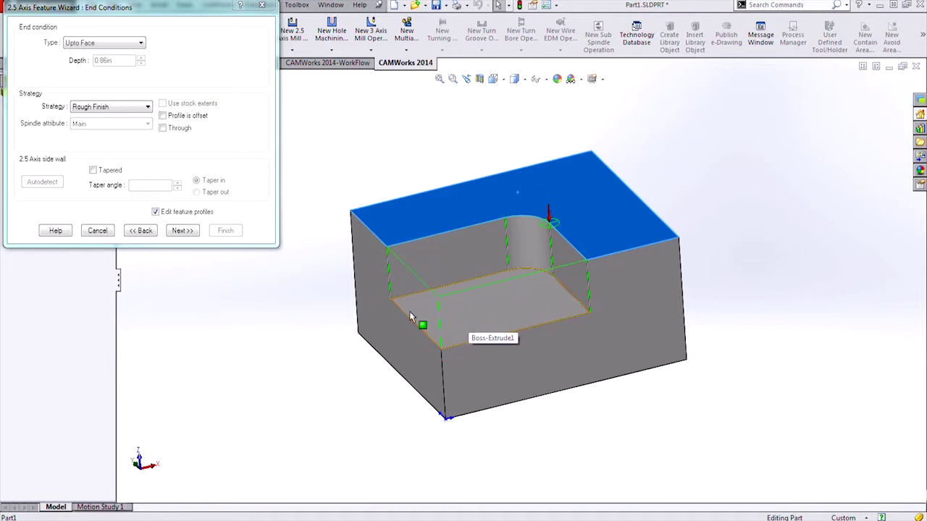
click(133, 109)
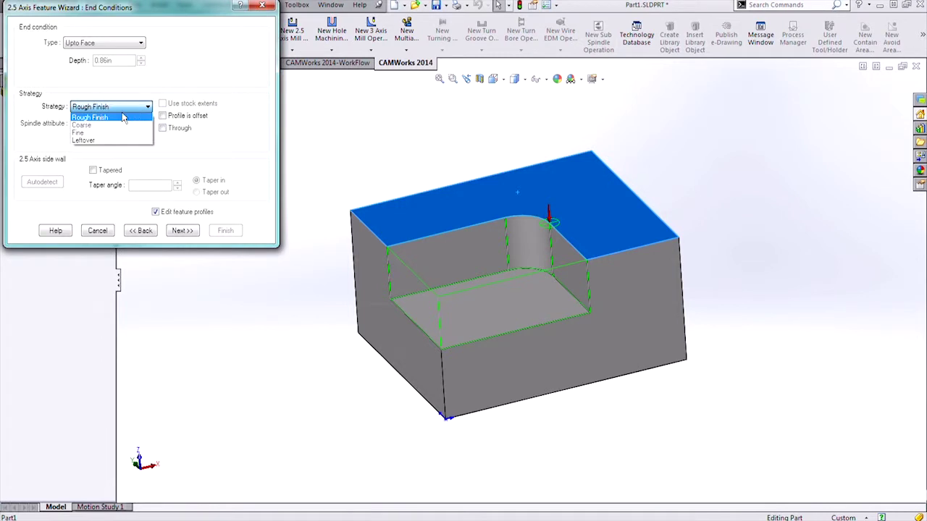
click(123, 118)
click(182, 230)
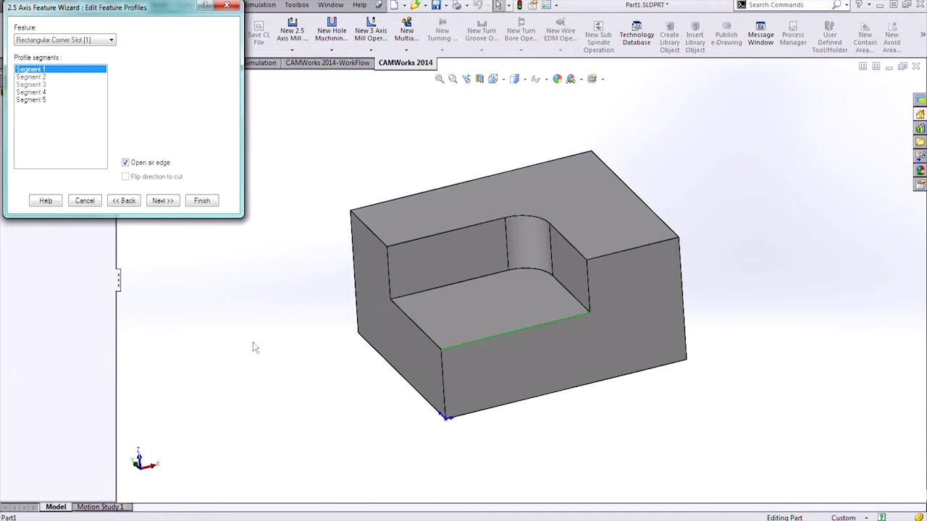
Check the open air edge setting of profile segments 1 to 5 and finish the corner slot feature.
click(48, 78)
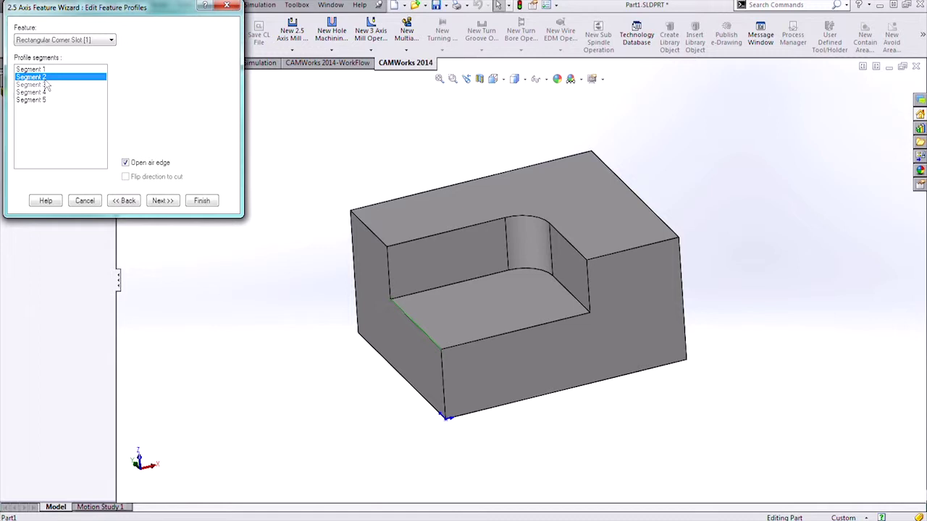
click(43, 86)
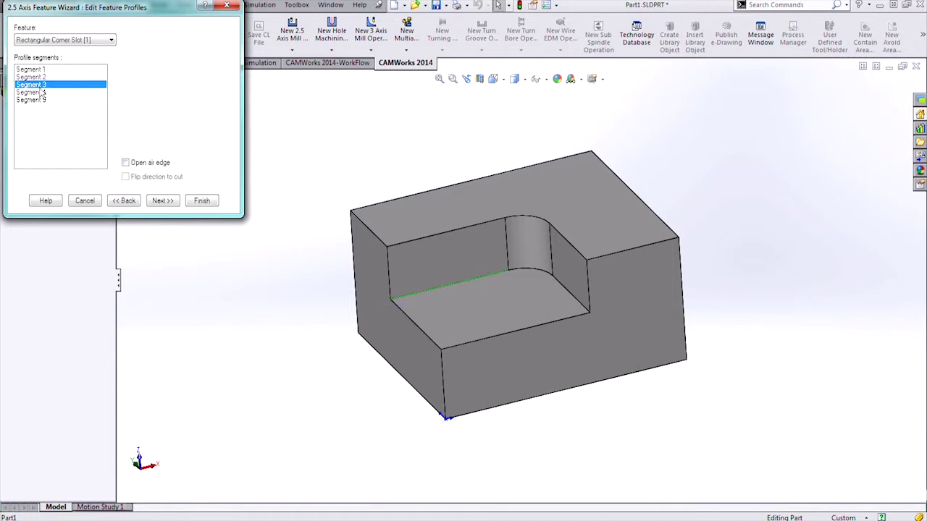
click(40, 94)
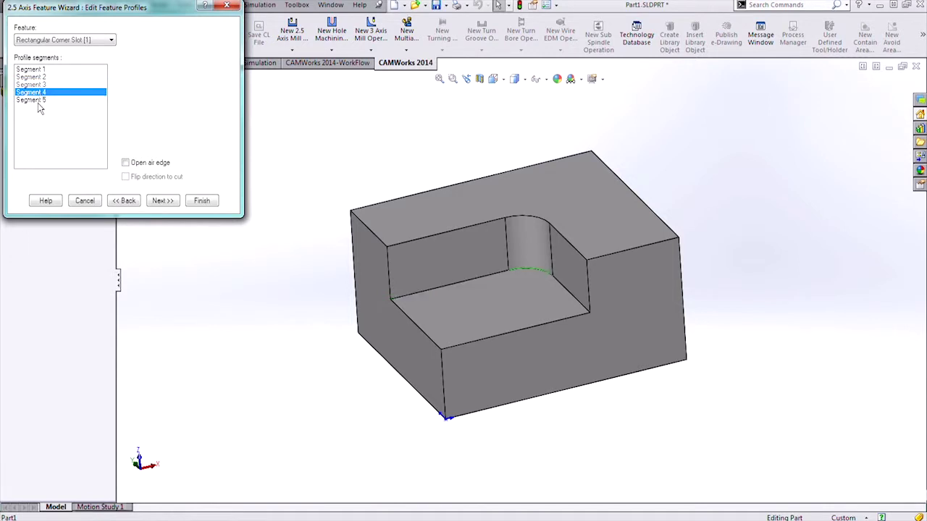
click(40, 101)
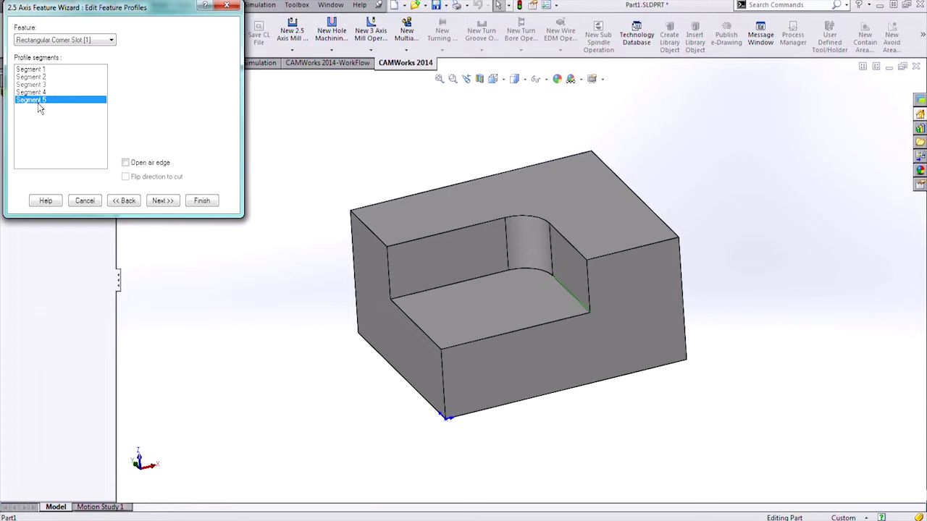
click(32, 69)
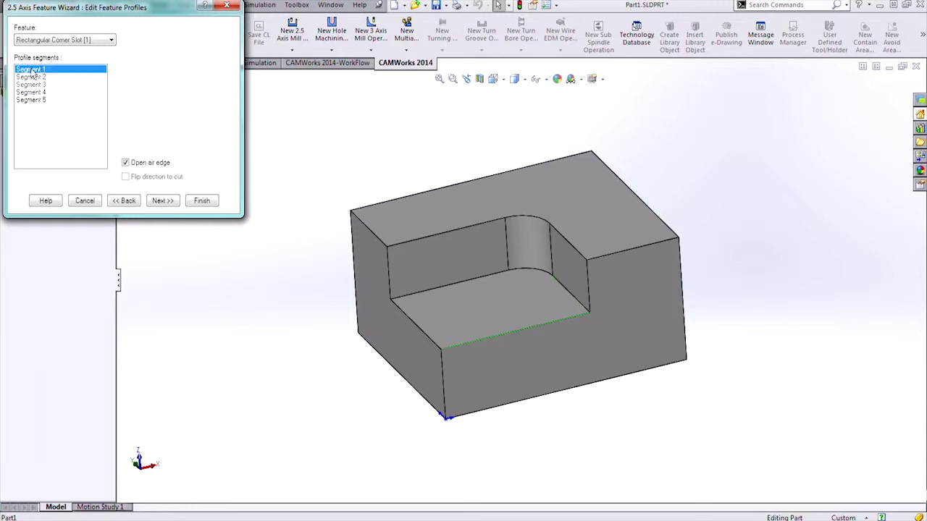
click(32, 77)
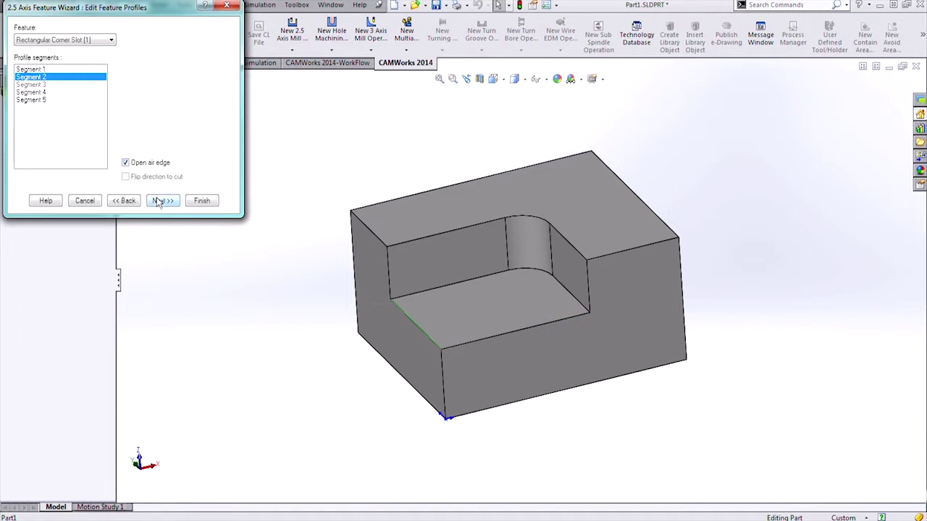
click(201, 201)
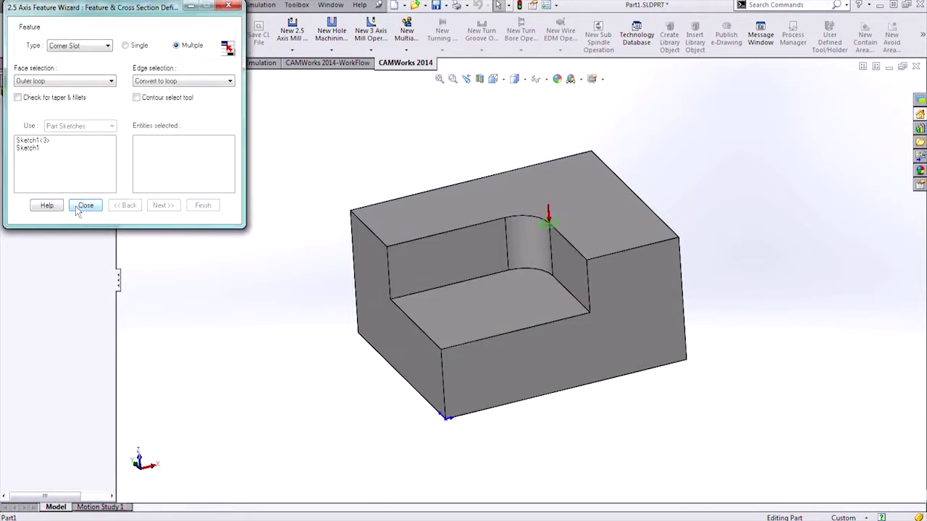
click(85, 206)
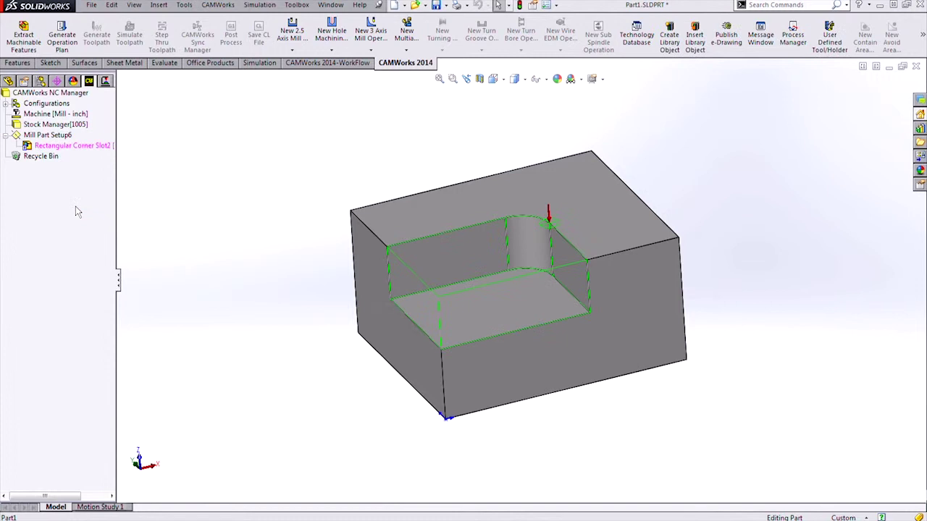
Generate the operation plan for the rectangular corner slot and the toolpaths for its mill part setup.
click(81, 147)
click(91, 126)
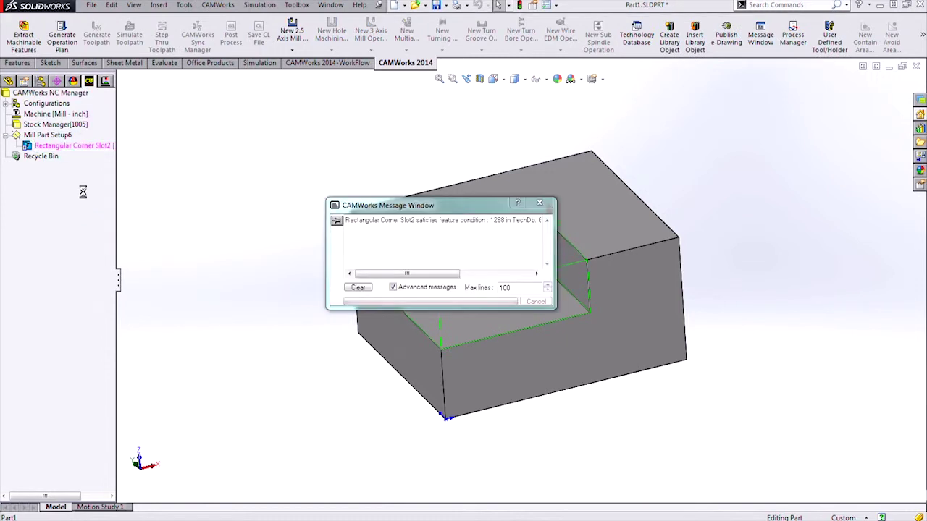
click(65, 134)
click(68, 115)
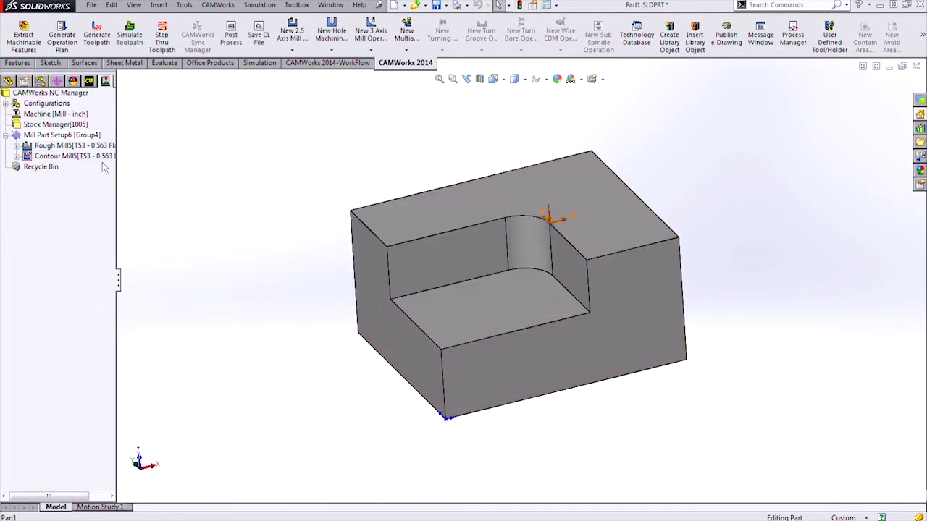
Examine the new Rough Mill toolpath of the corner slot up close from above.
click(72, 145)
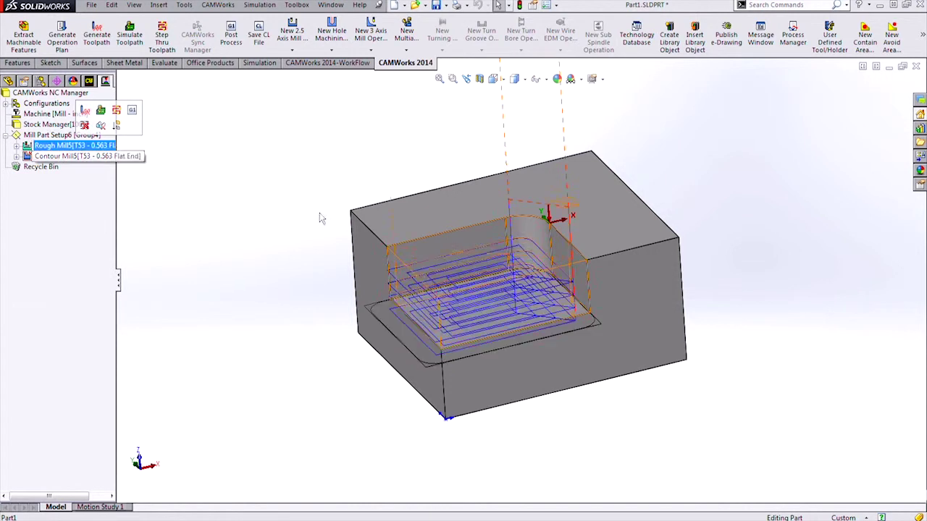
middle_drag(351, 202, 356, 362)
scroll(437, 328, down, 4)
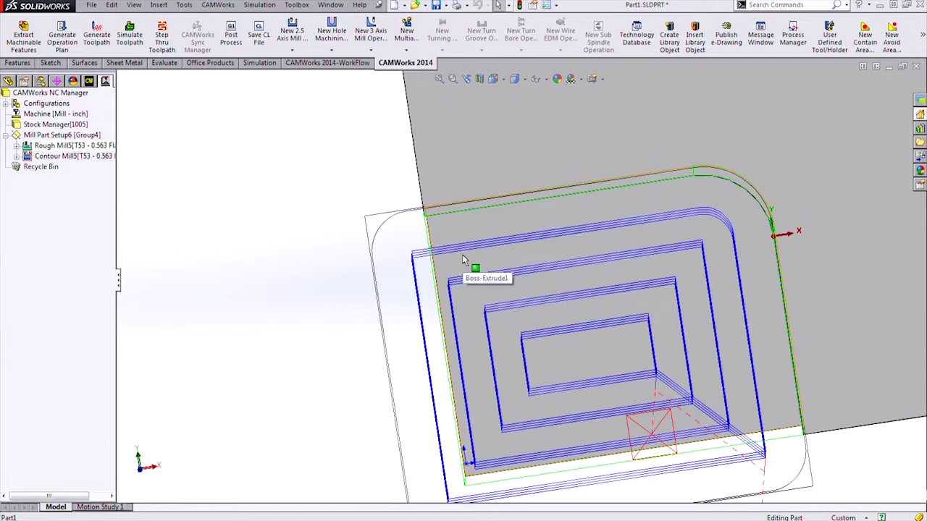
Set the Rough Mill operation's air segment offset to 110 % of the tool diameter and preview the toolpath.
double_click(47, 147)
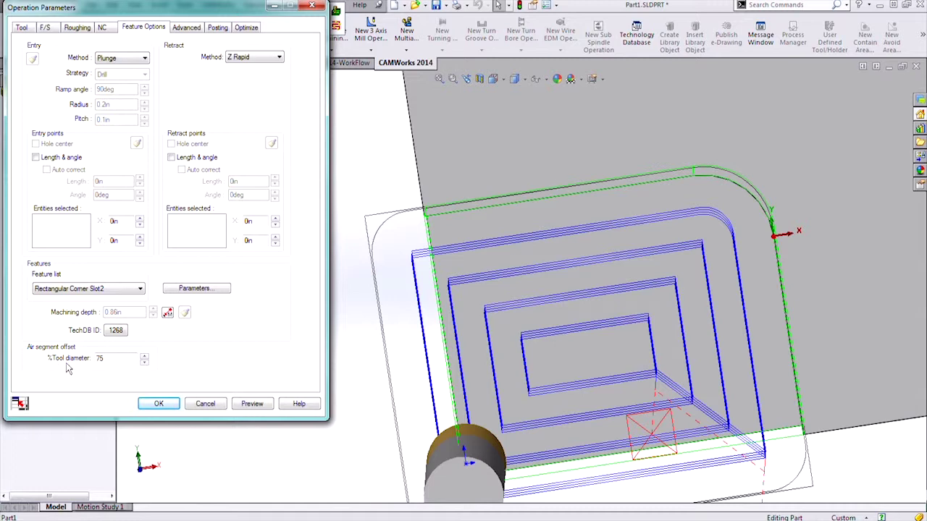
key(Tab)
text(110)
click(255, 407)
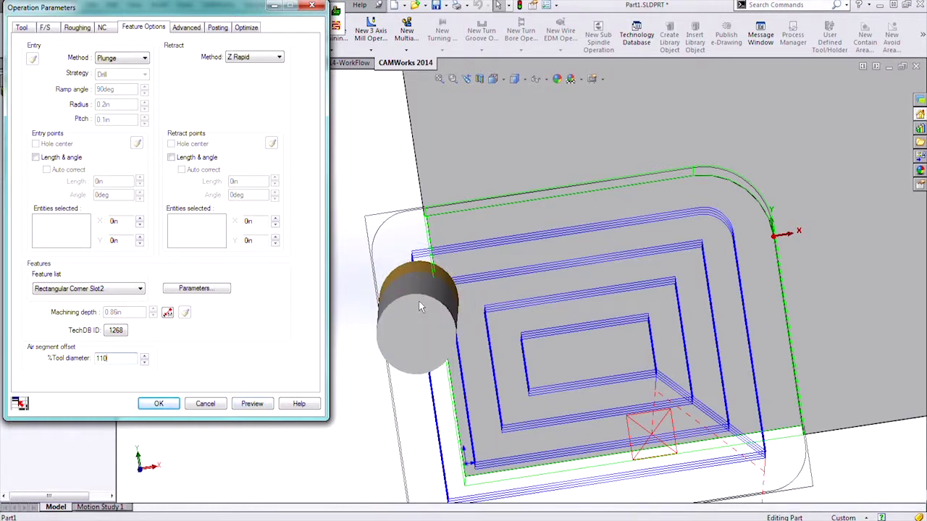
click(242, 404)
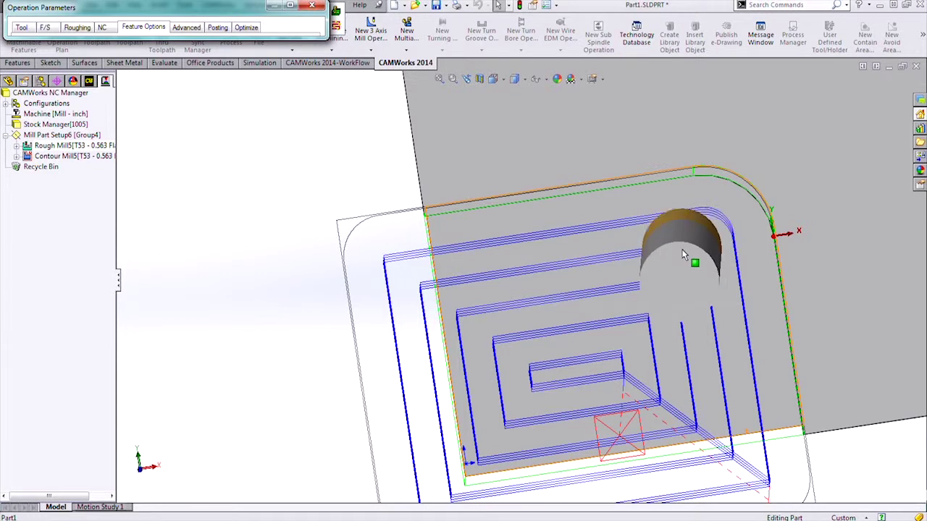
click(216, 15)
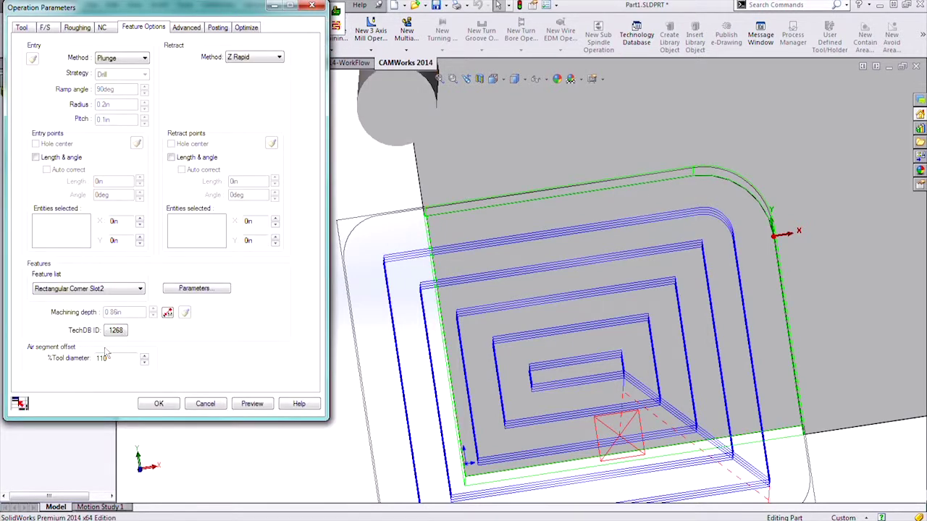